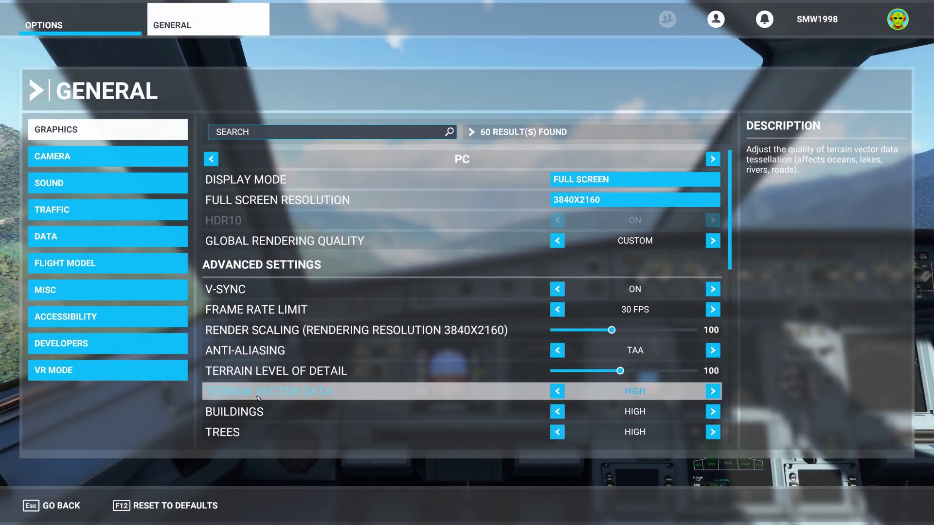
- Show the Graphics settings list in the simulator's General options
left_click(78, 132)
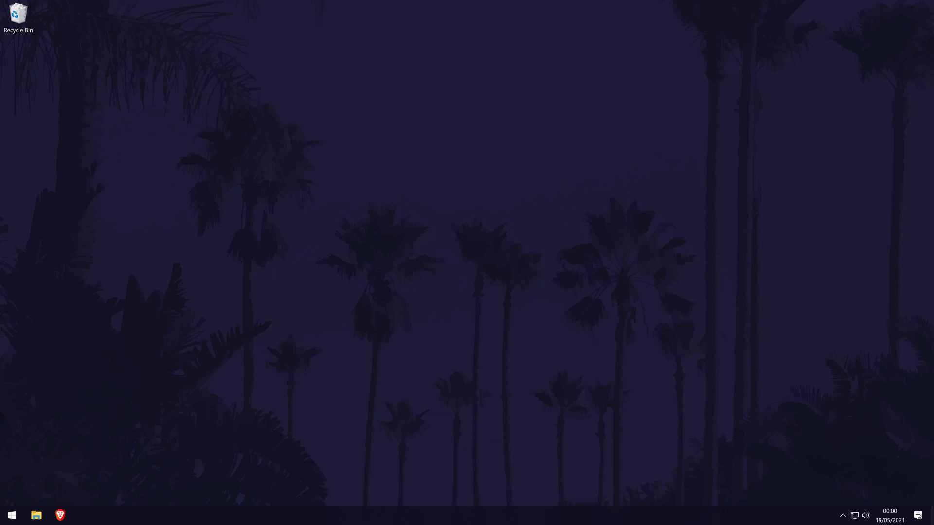
- In Settings > System > Display, keep the resolution at 3840 × 2160 (Recommended)
left_click(11, 515)
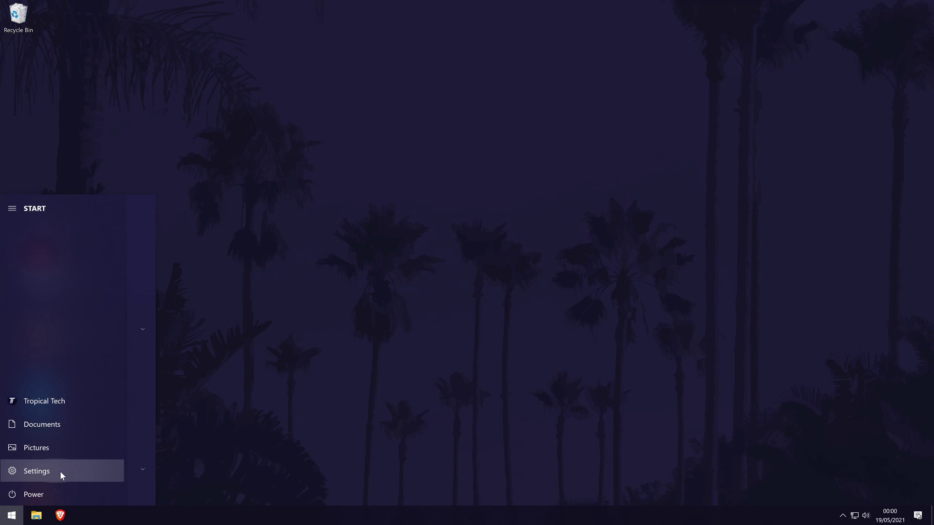
left_click(62, 475)
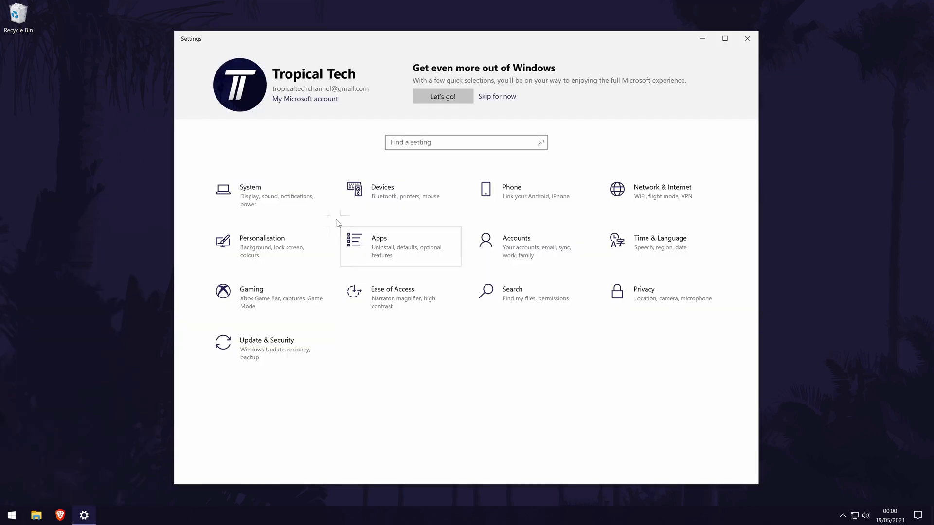
left_click(278, 198)
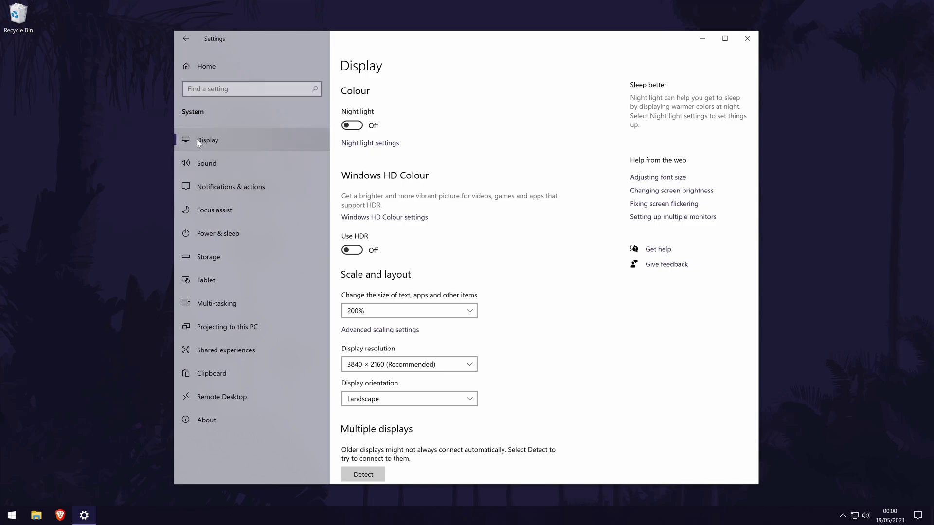
scroll(442, 183, "down", 2)
left_click(367, 284)
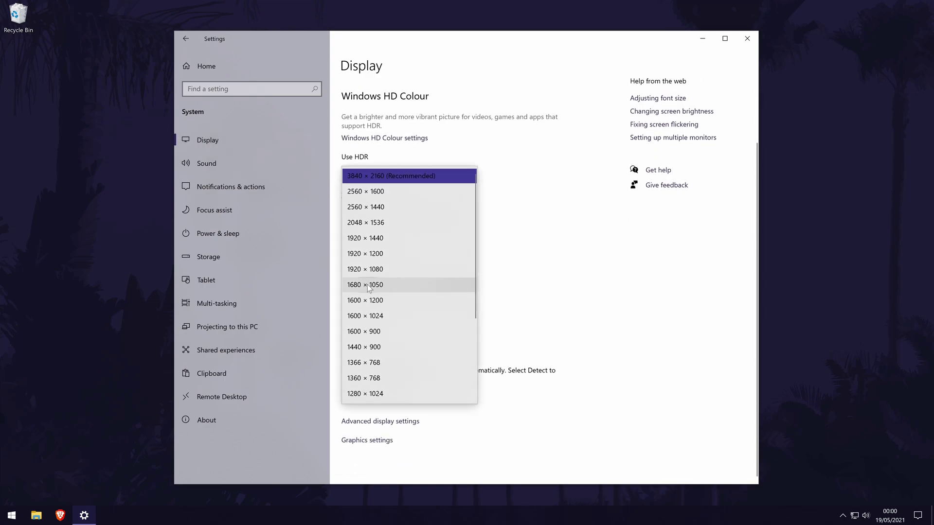
left_click(429, 179)
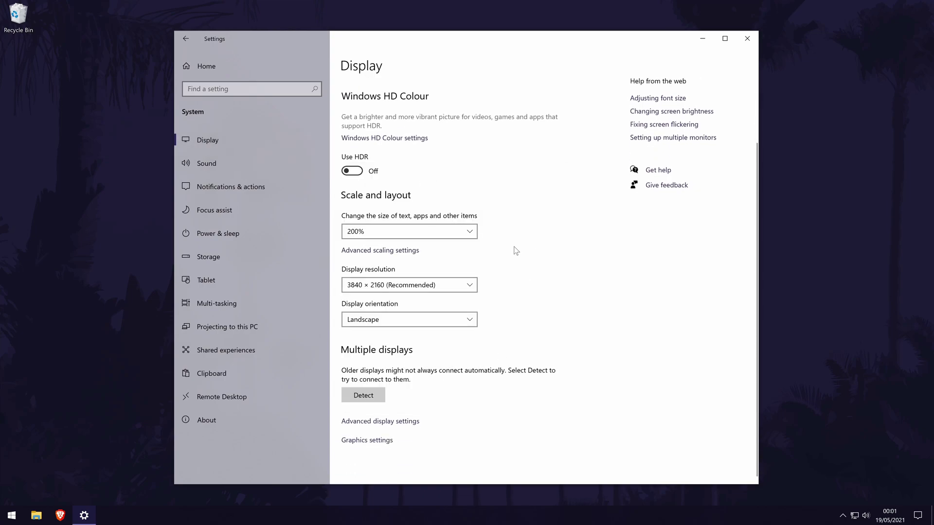
scroll(592, 246, "up", 2)
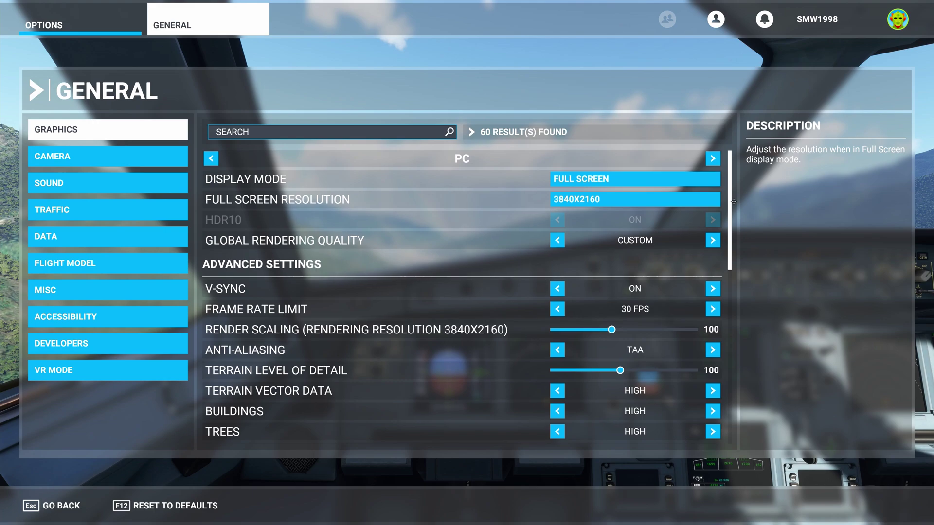
scroll(733, 201, "down", 3)
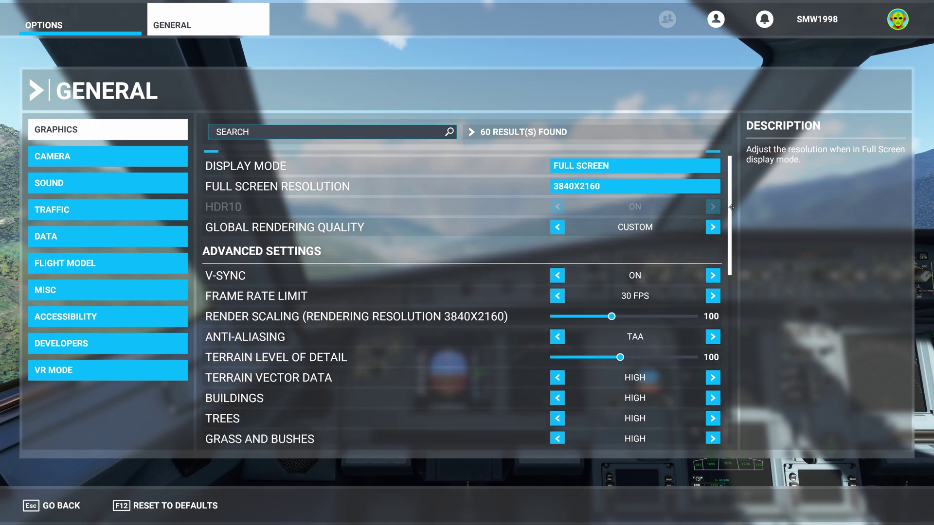
scroll(741, 230, "down", 5)
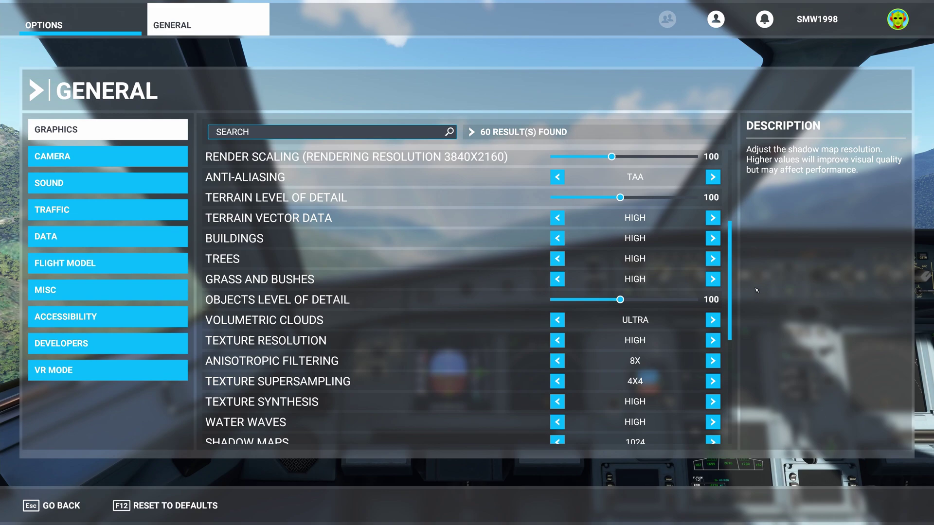
scroll(756, 291, "down", 8)
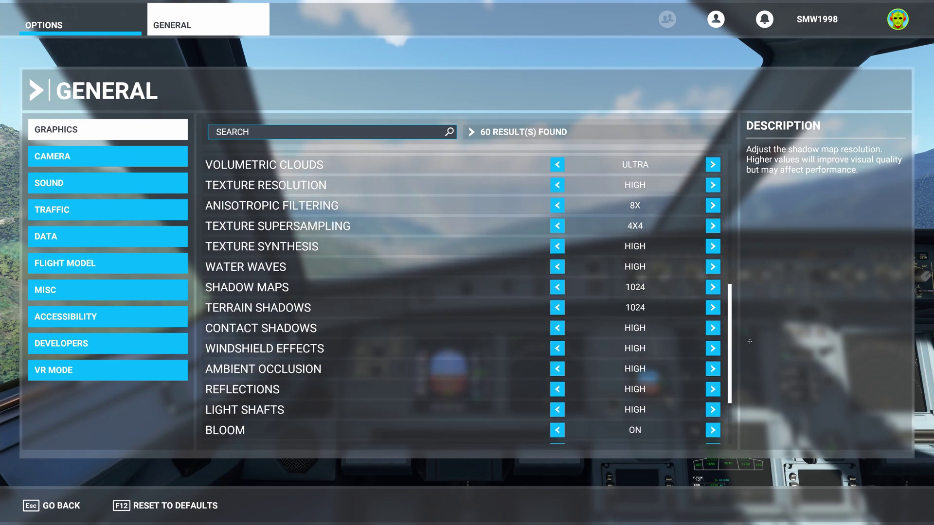
scroll(749, 342, "down", 5)
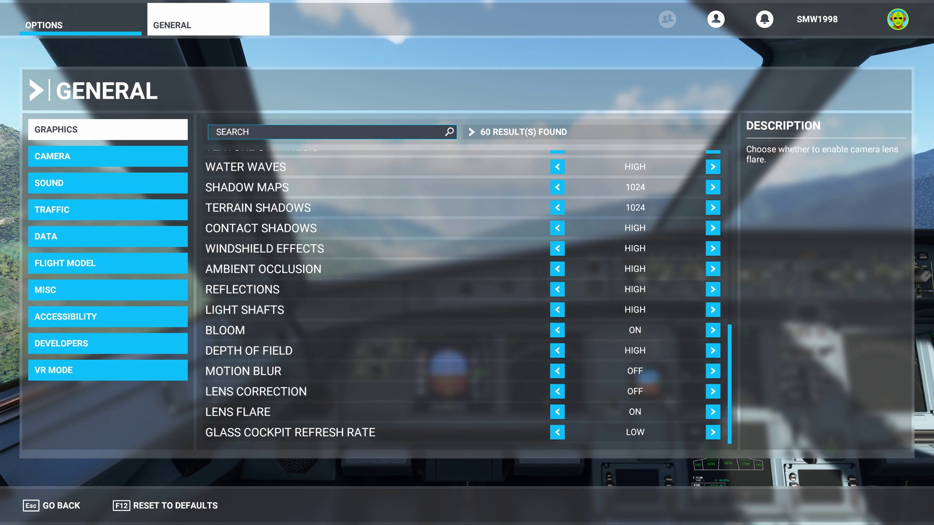
scroll(726, 201, "up", 20)
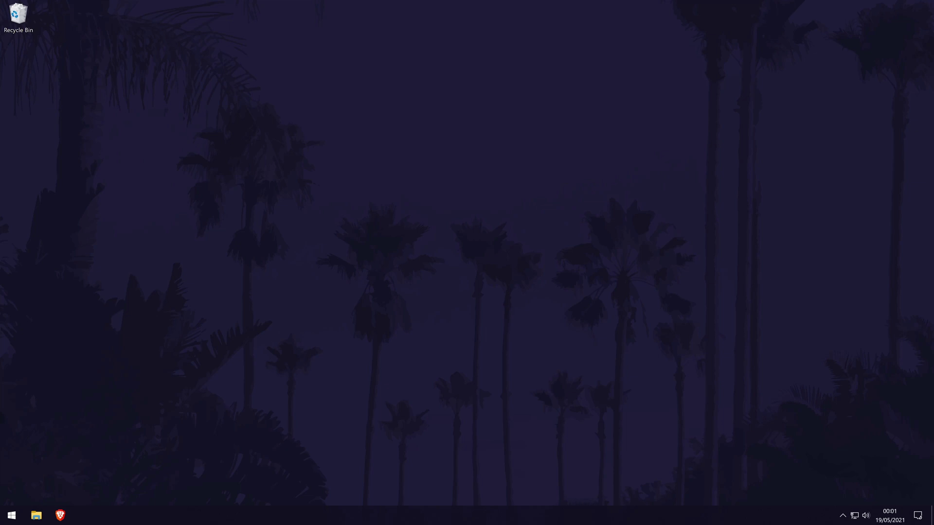
- Open Task Manager from the taskbar menu and view its Start-up tab
right_click(471, 514)
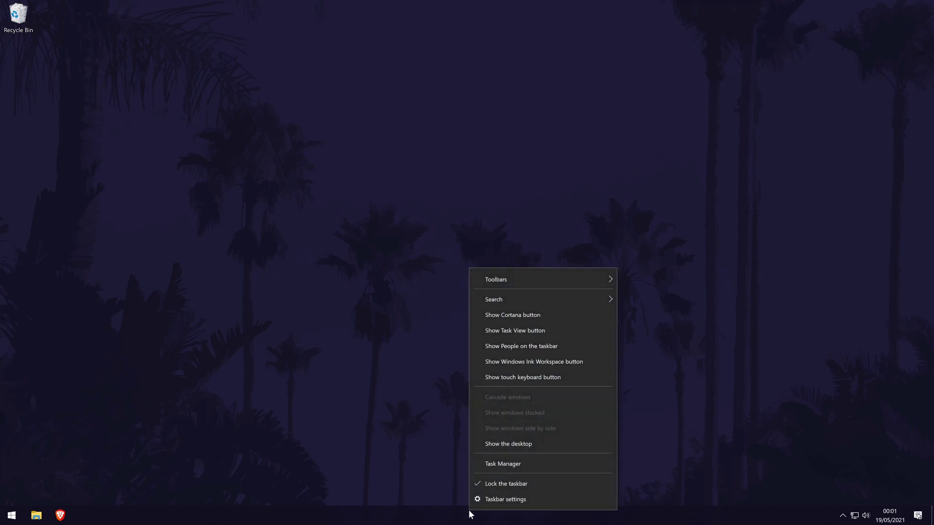
left_click(564, 462)
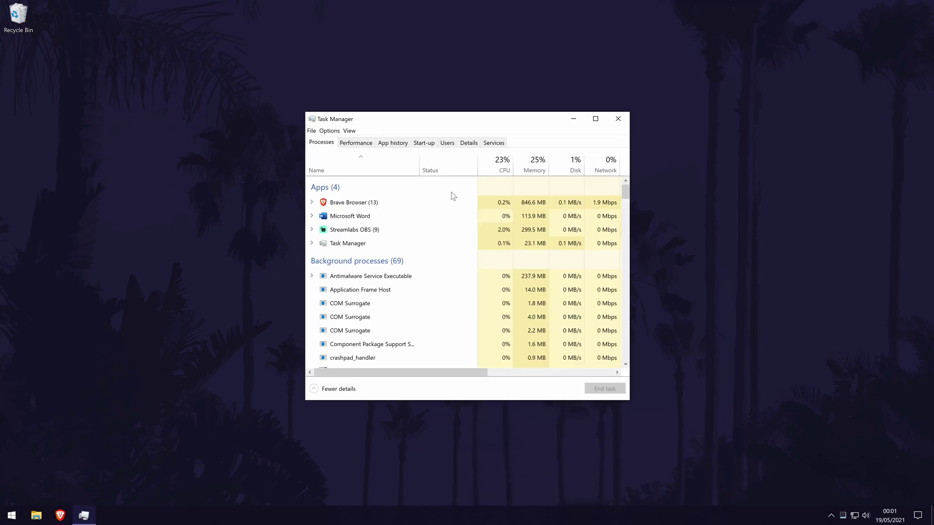
left_click(425, 144)
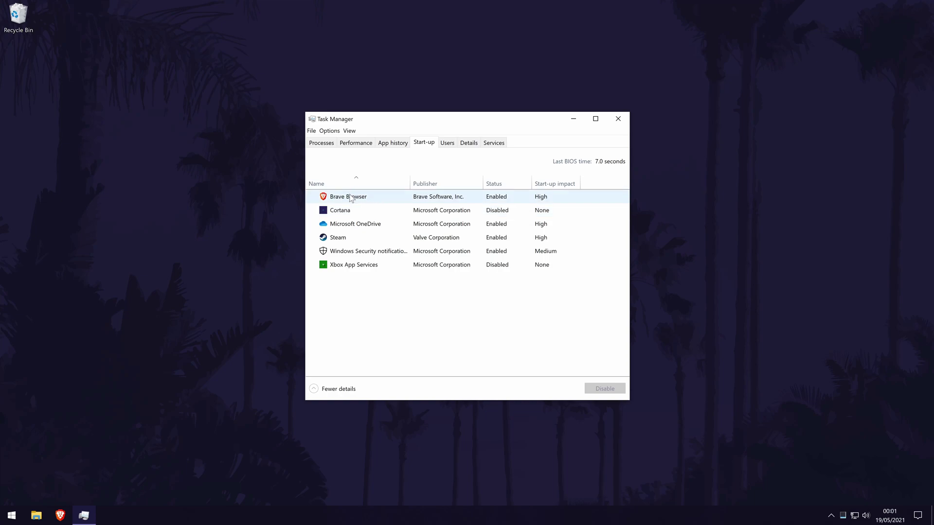
- Inspect the Steam and Cortana start-up entries' options without changing them
right_click(340, 239)
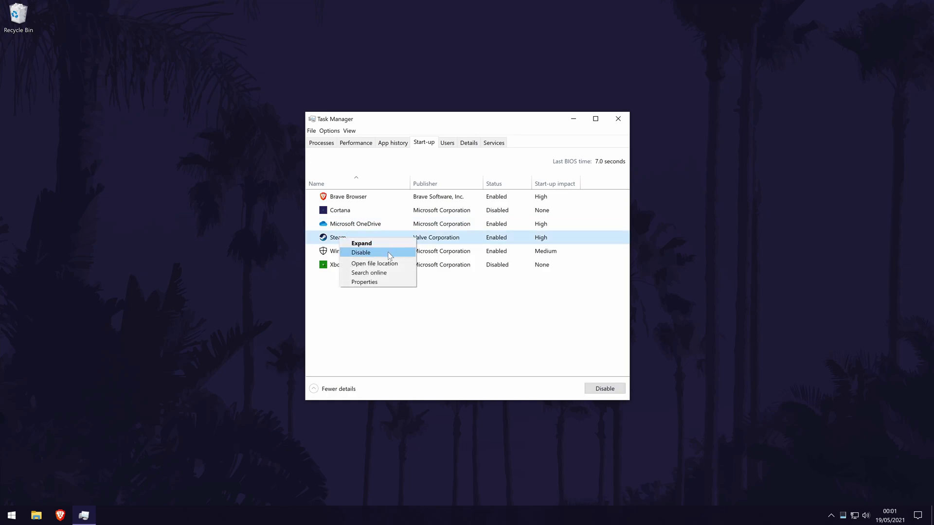
left_click(466, 235)
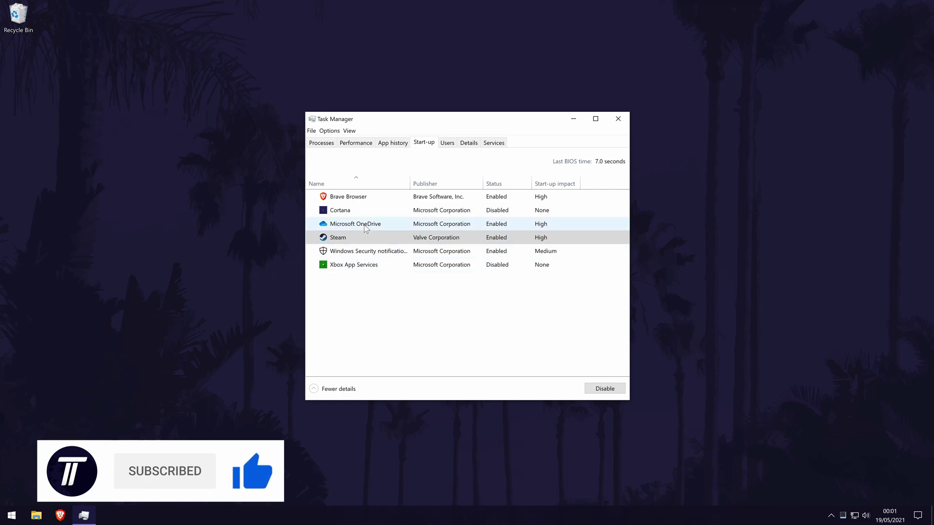
left_click(346, 210)
right_click(347, 210)
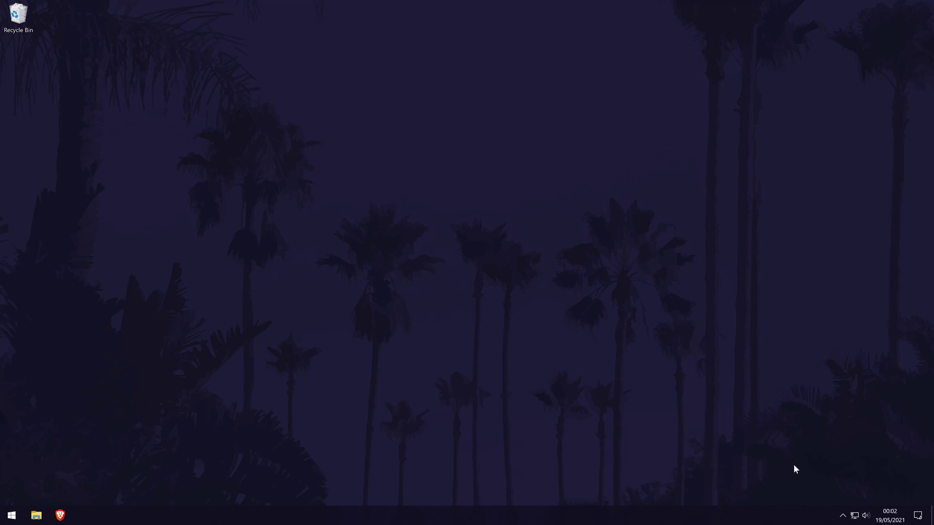
- Reveal the hidden tray icons and view Brave's background options menu, then dismiss it
left_click(842, 513)
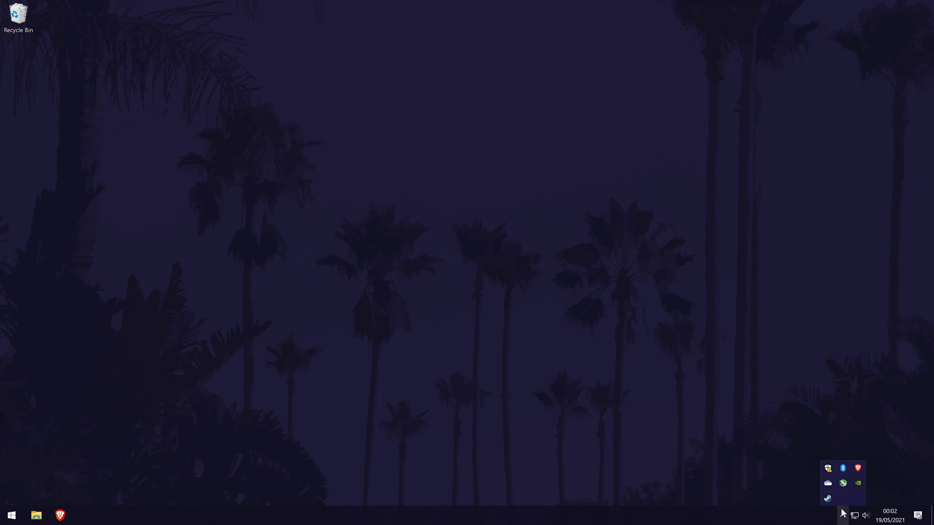
right_click(857, 468)
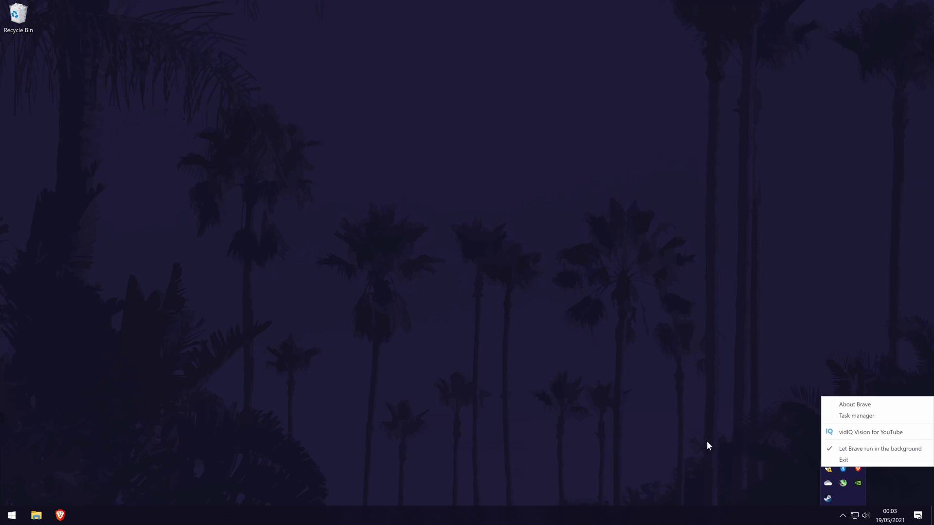
right_click(859, 484)
left_click(773, 462)
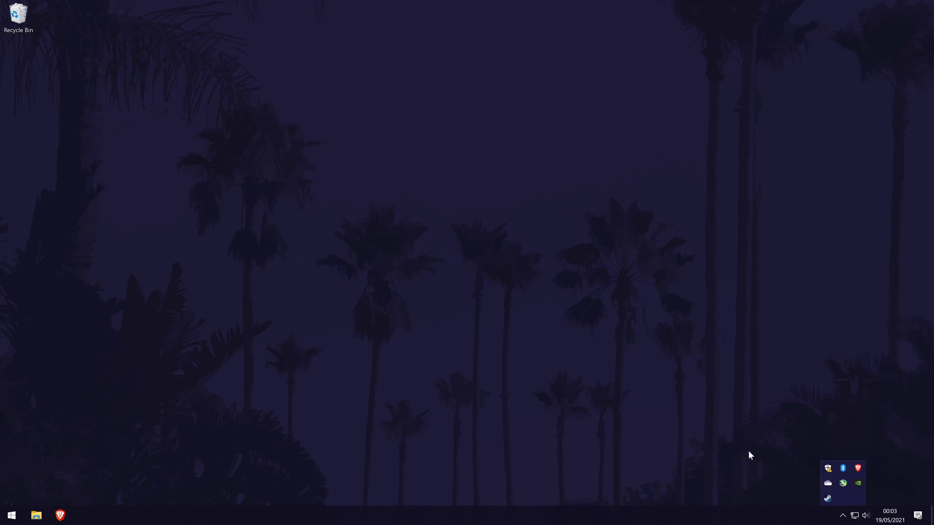
- Collapse the tray overflow to hide the background app icons
left_click(843, 515)
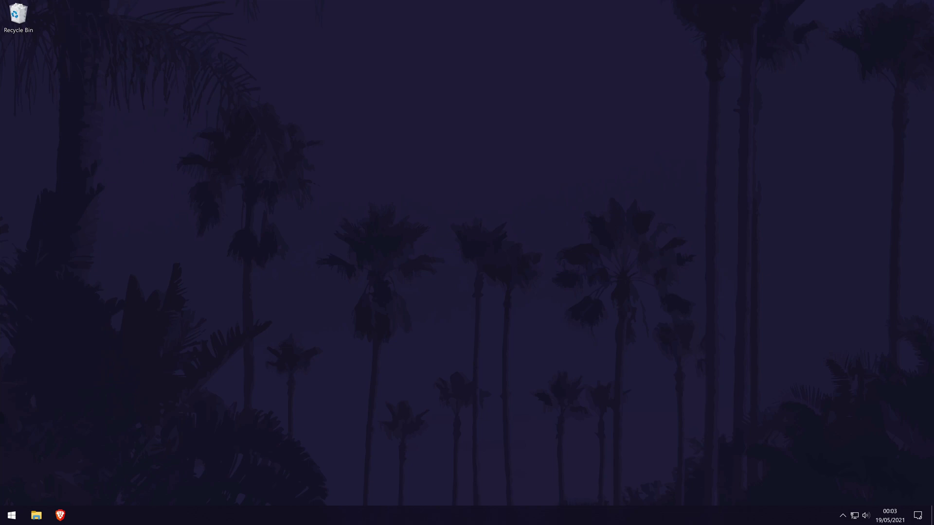
- Open Settings > System > Storage to see Storage Sense and Windows (C:) usage
left_click(11, 513)
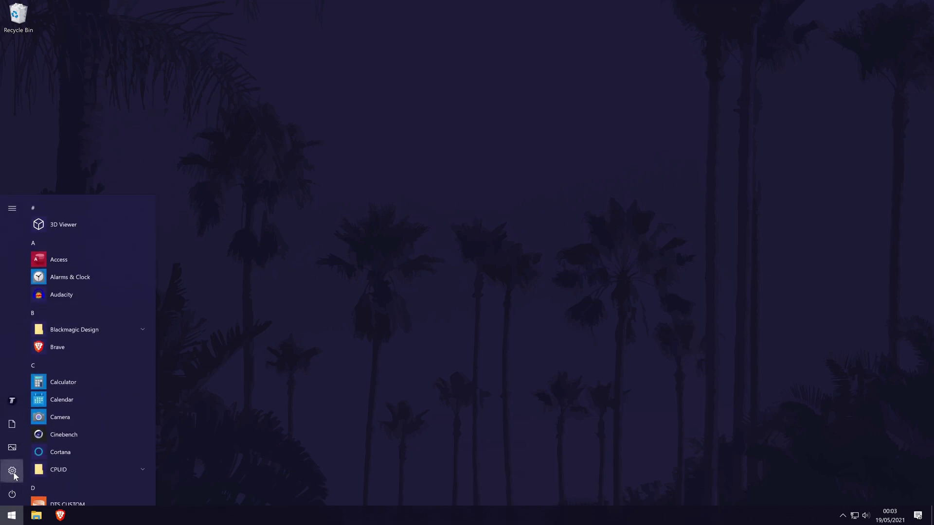
left_click(51, 470)
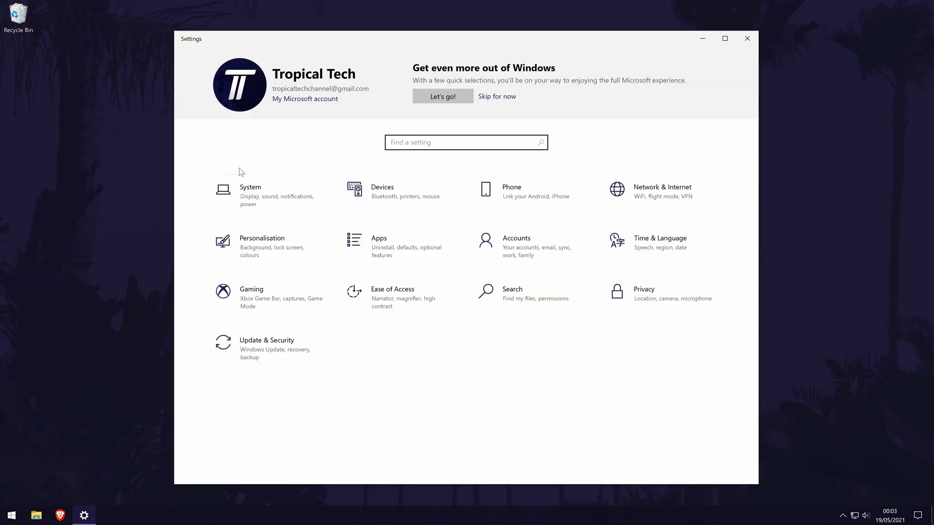
left_click(270, 195)
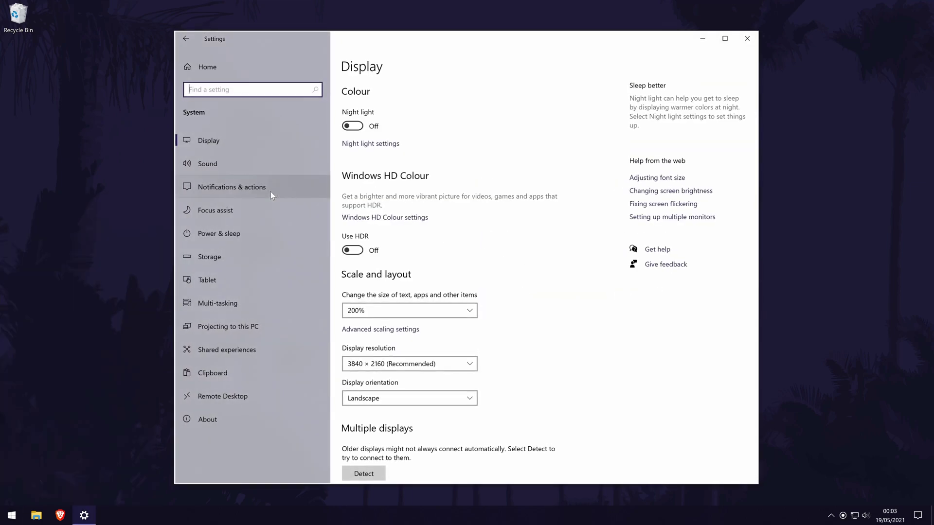
left_click(251, 261)
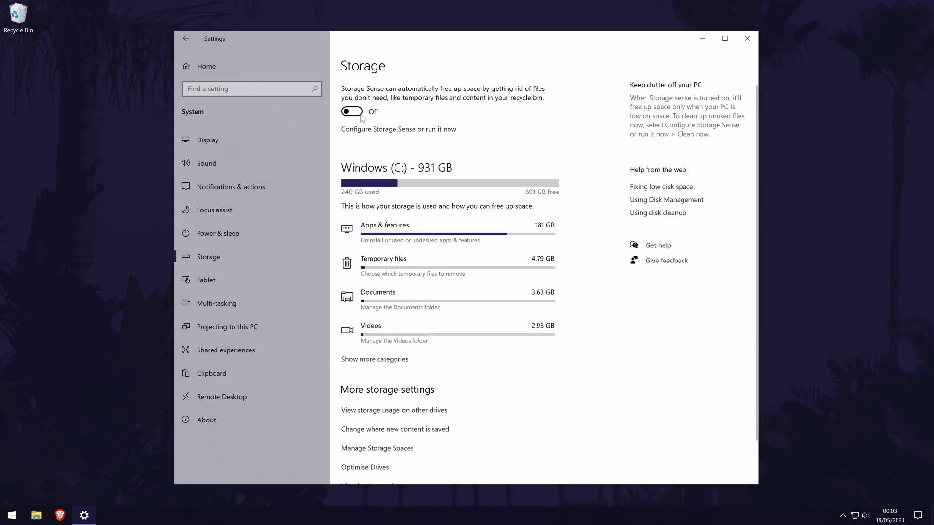
- Open the Storage Sense configuration page and run Clean now with current settings
left_click(401, 130)
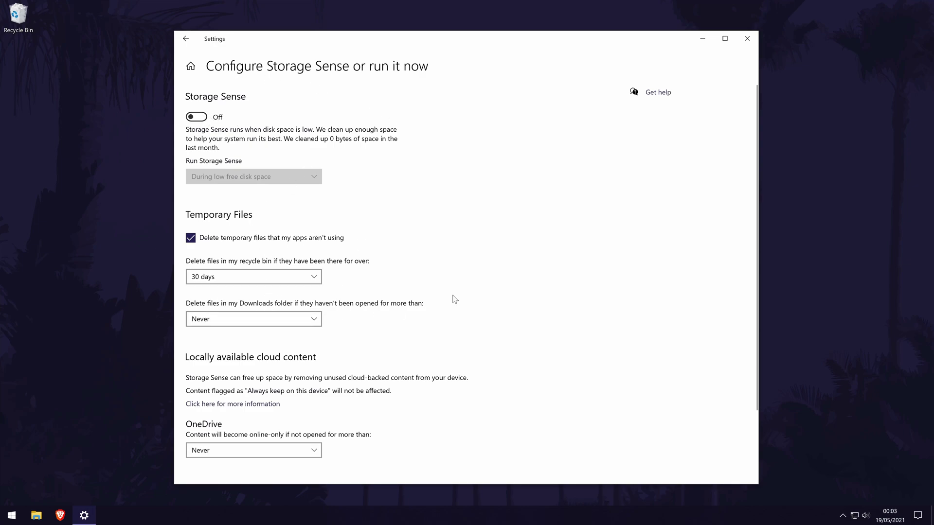
scroll(454, 321, "down", 3)
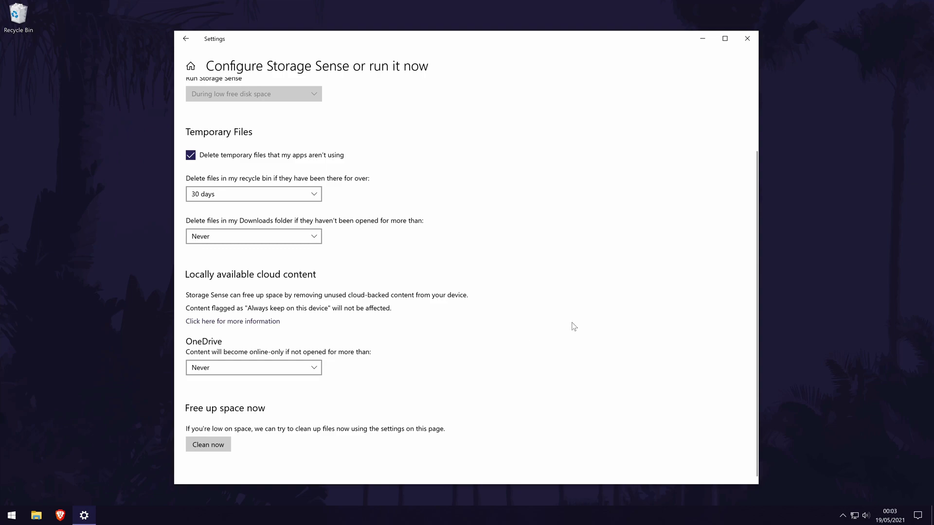
left_click(188, 442)
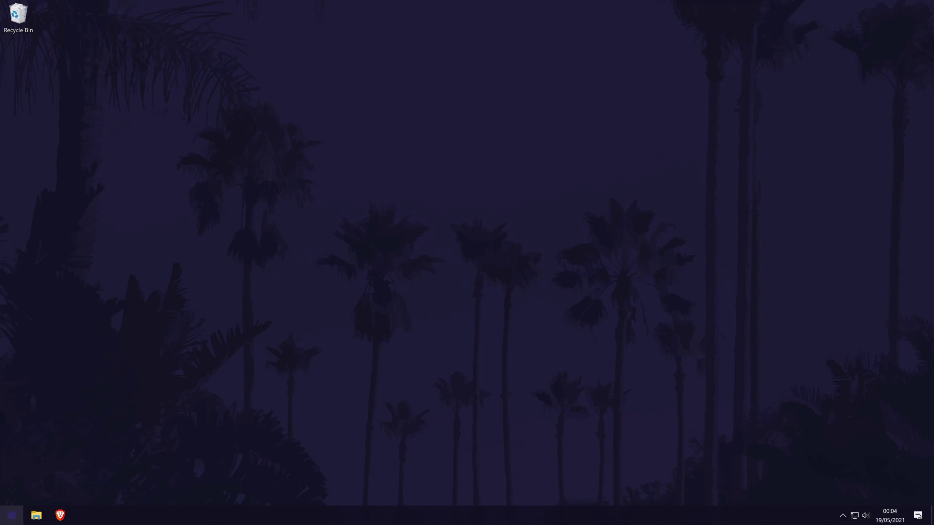
- Open Control Panel's Power Options via 'con', select High performance, then revert to Balanced
left_click(6, 516)
type("con")
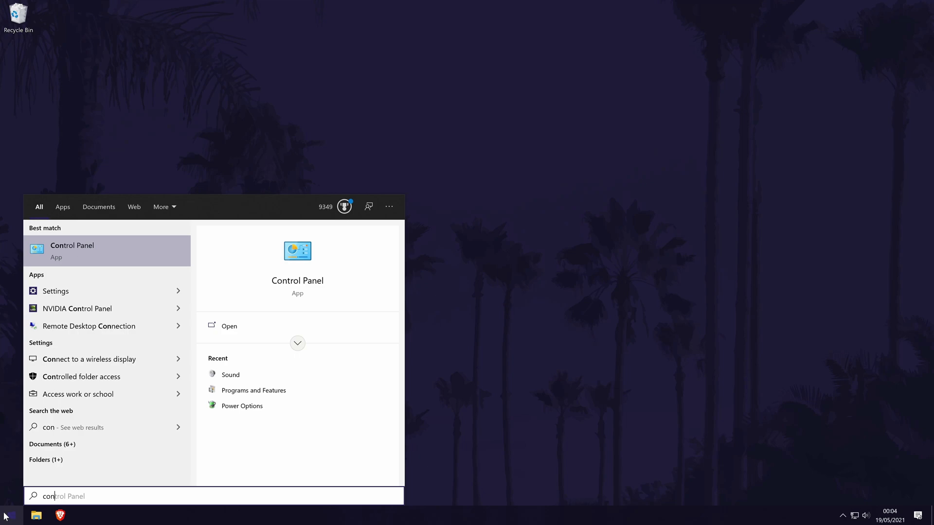
key("Return")
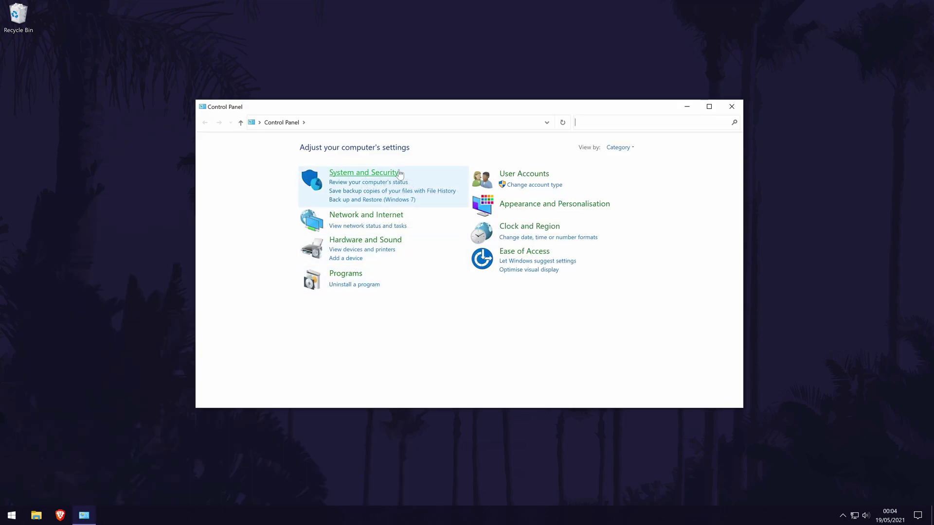
left_click(366, 174)
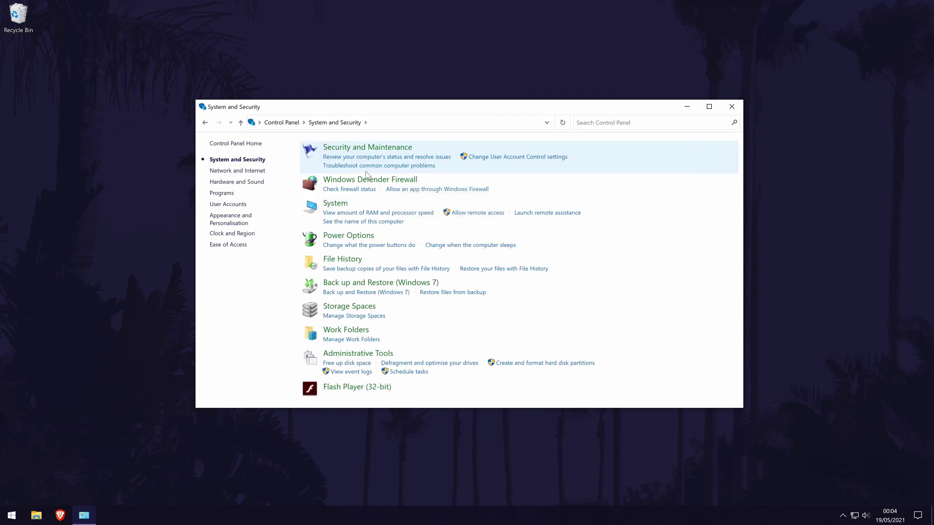
left_click(355, 236)
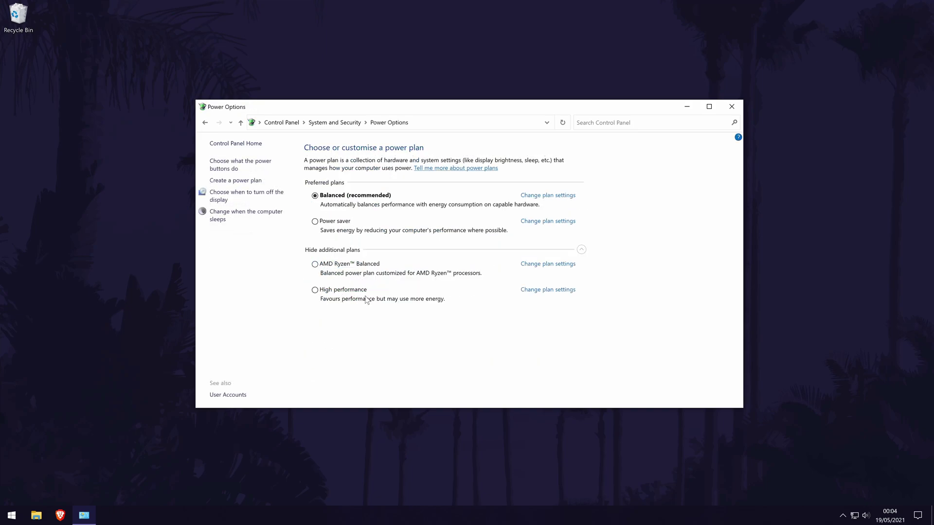
left_click(314, 290)
left_click(352, 196)
- Close the Power Options window
left_click(732, 106)
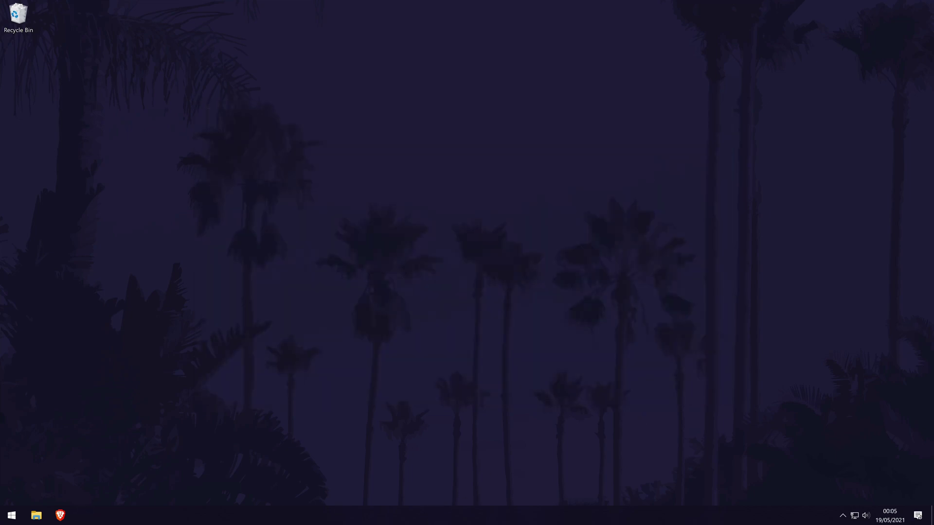